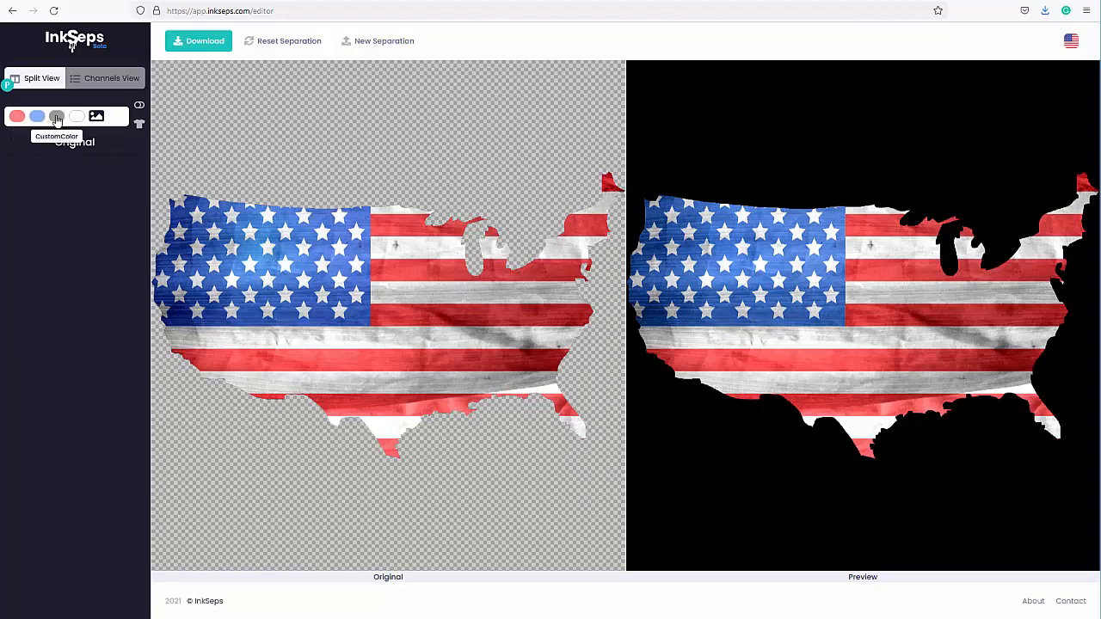
Open the InkSeps app from its home page and upload the mapflag image from Downloads for a 6-color separation.
{"action": "left_click", "coordinate": [55, 116]}
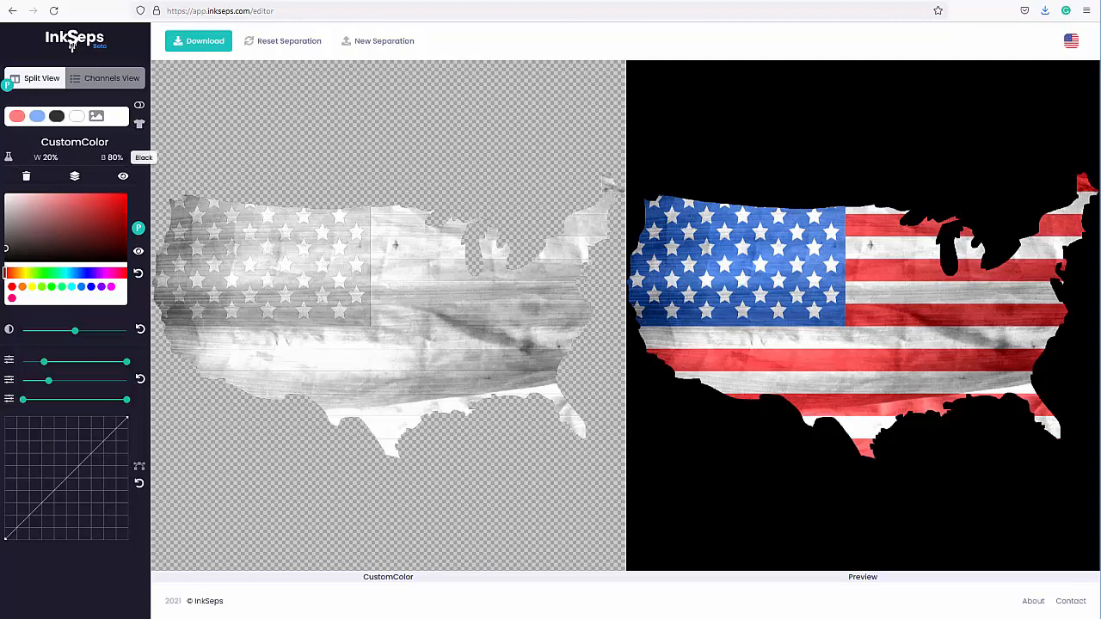
{"action": "left_click", "coordinate": [72, 43]}
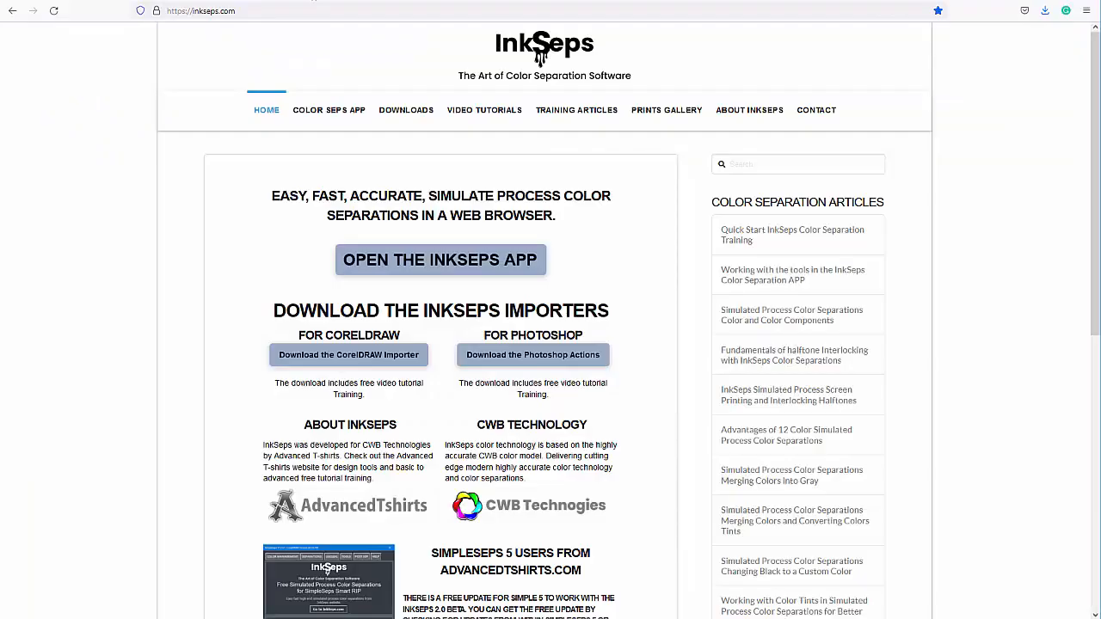
{"action": "left_click", "coordinate": [432, 261]}
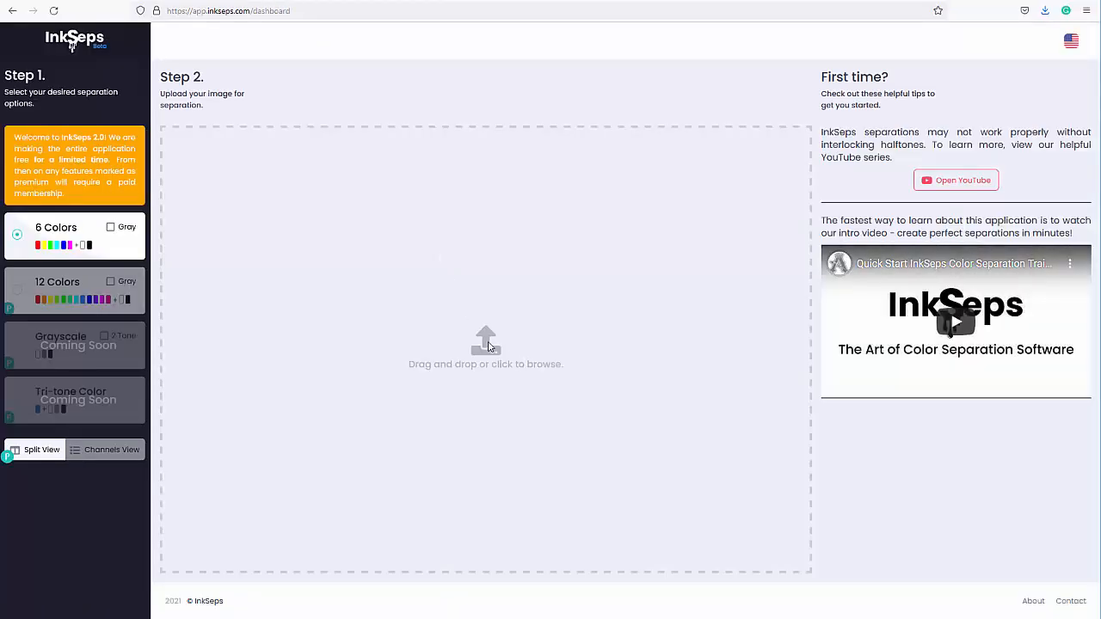
{"action": "left_click", "coordinate": [487, 346]}
{"action": "left_click", "coordinate": [273, 335]}
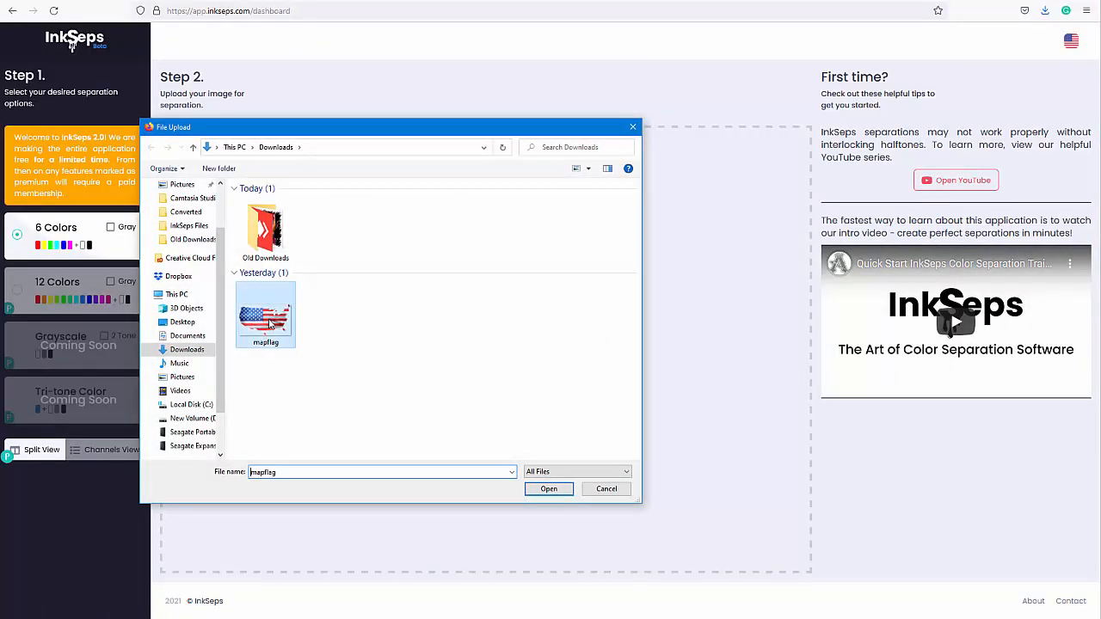
{"action": "left_click", "coordinate": [551, 492]}
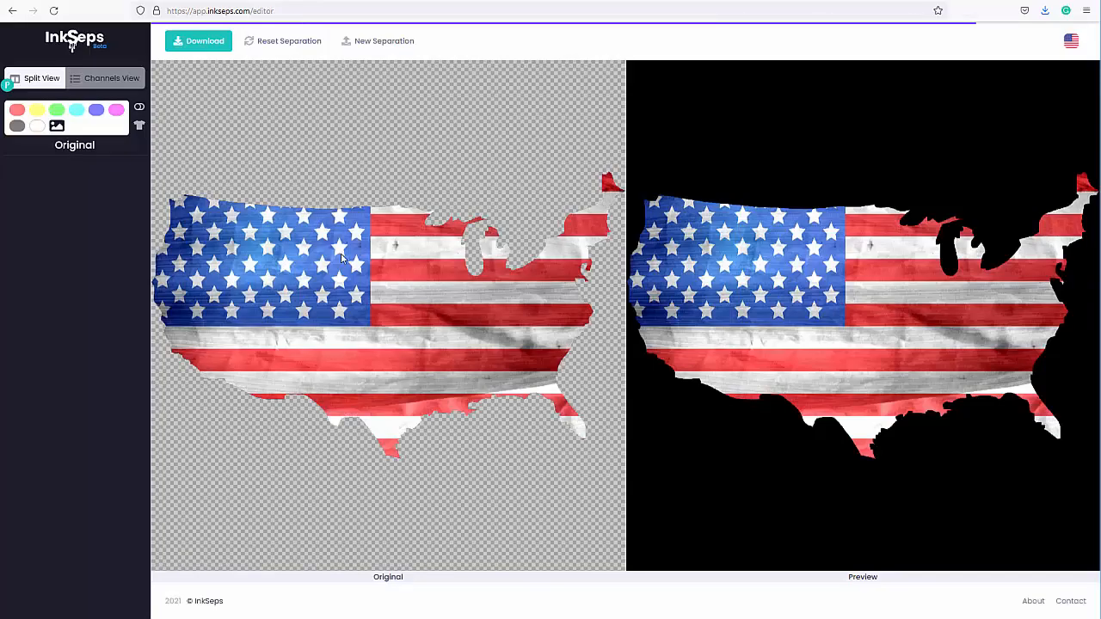
Delete the magenta channel and merge the cyan channel into the blue channel.
{"action": "left_click", "coordinate": [115, 111]}
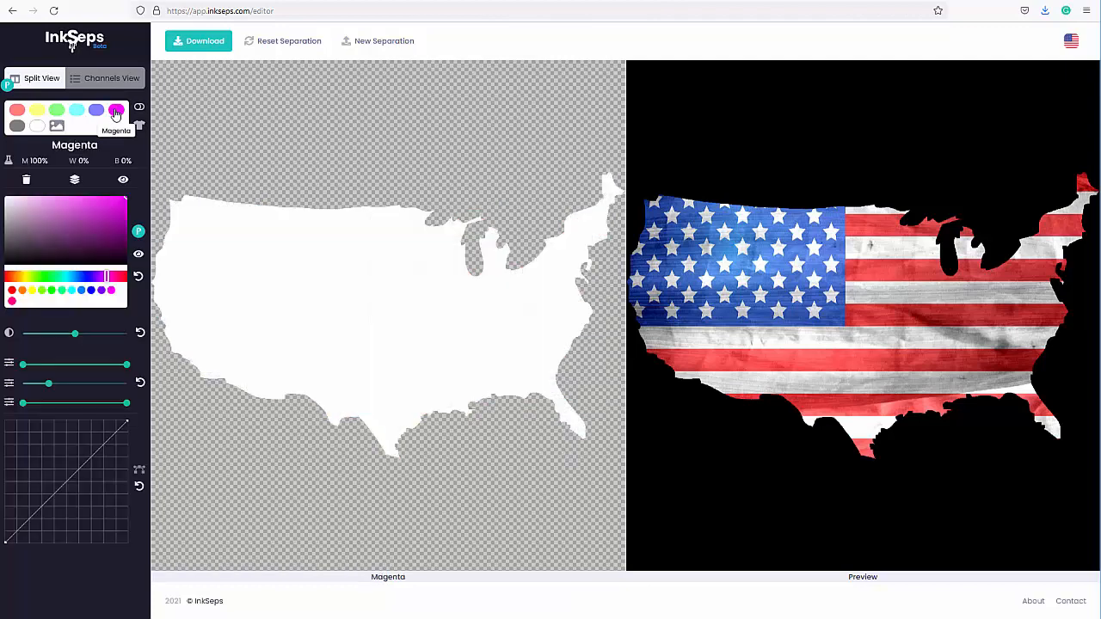
{"action": "left_click", "coordinate": [27, 181]}
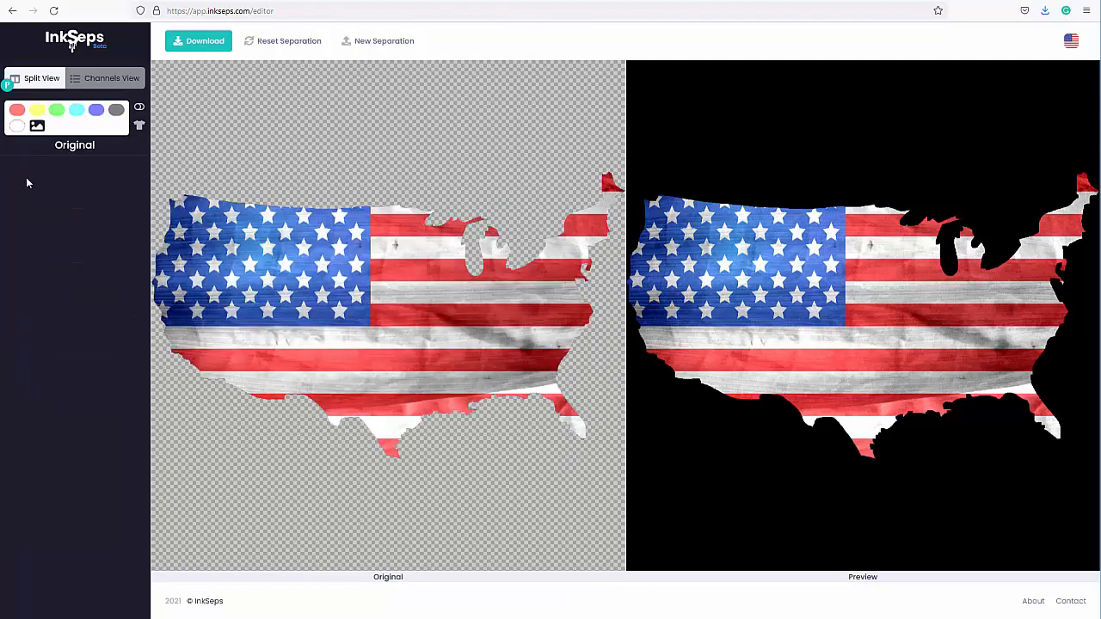
{"action": "left_click", "coordinate": [94, 112]}
{"action": "left_click", "coordinate": [77, 111]}
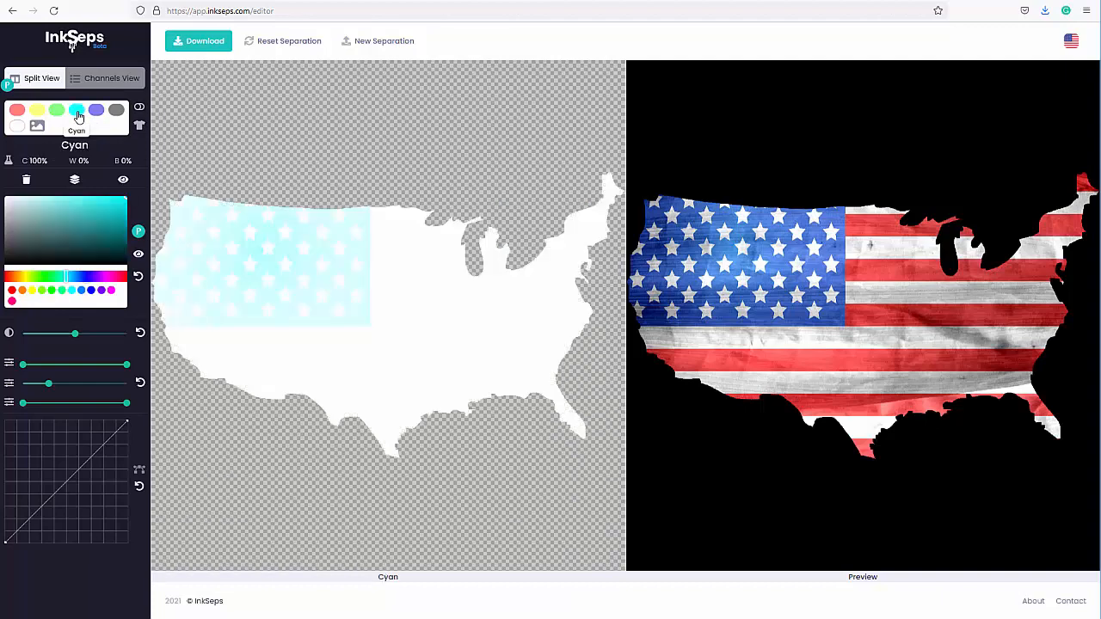
{"action": "left_click", "coordinate": [76, 181]}
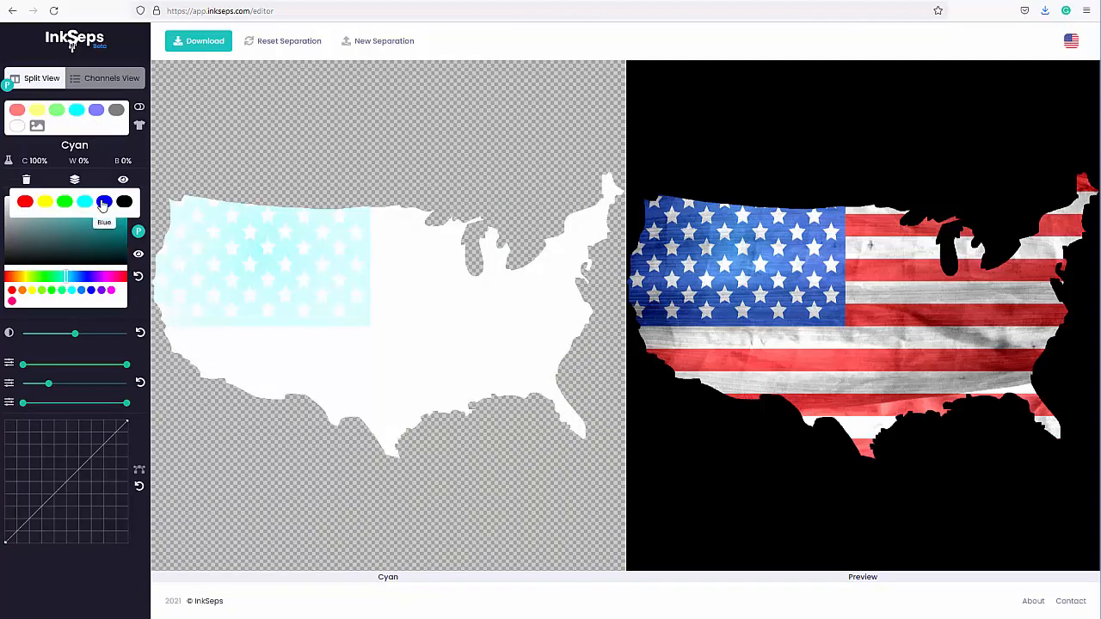
{"action": "left_click", "coordinate": [103, 203]}
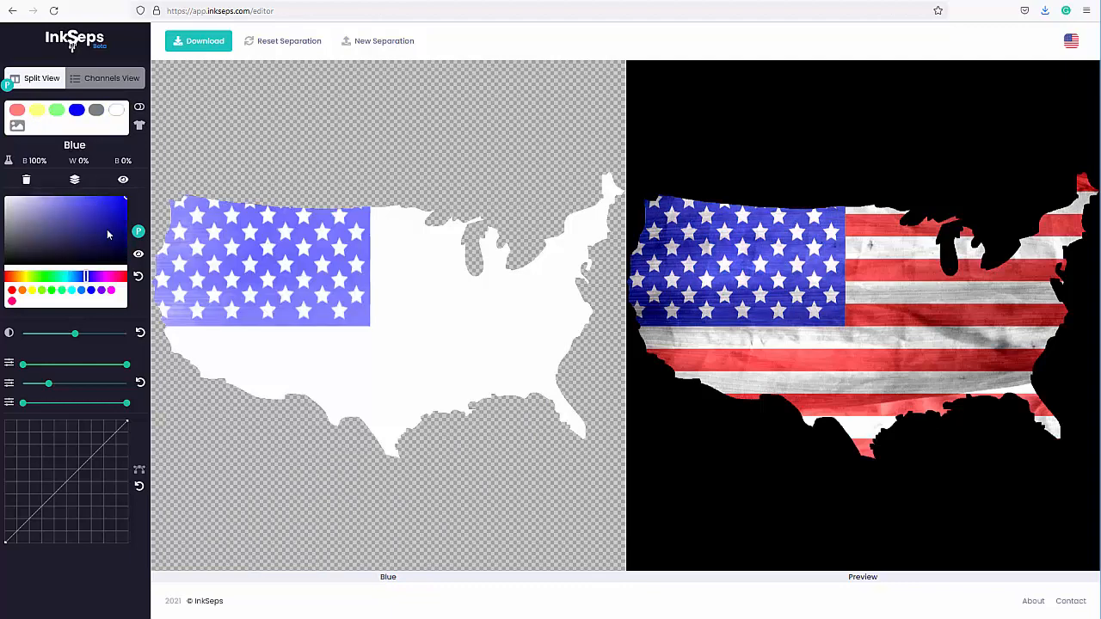
Adjust the merged blue channel's hue to C 32%, B 68% and compare the preview with the original.
{"action": "left_click", "coordinate": [82, 293]}
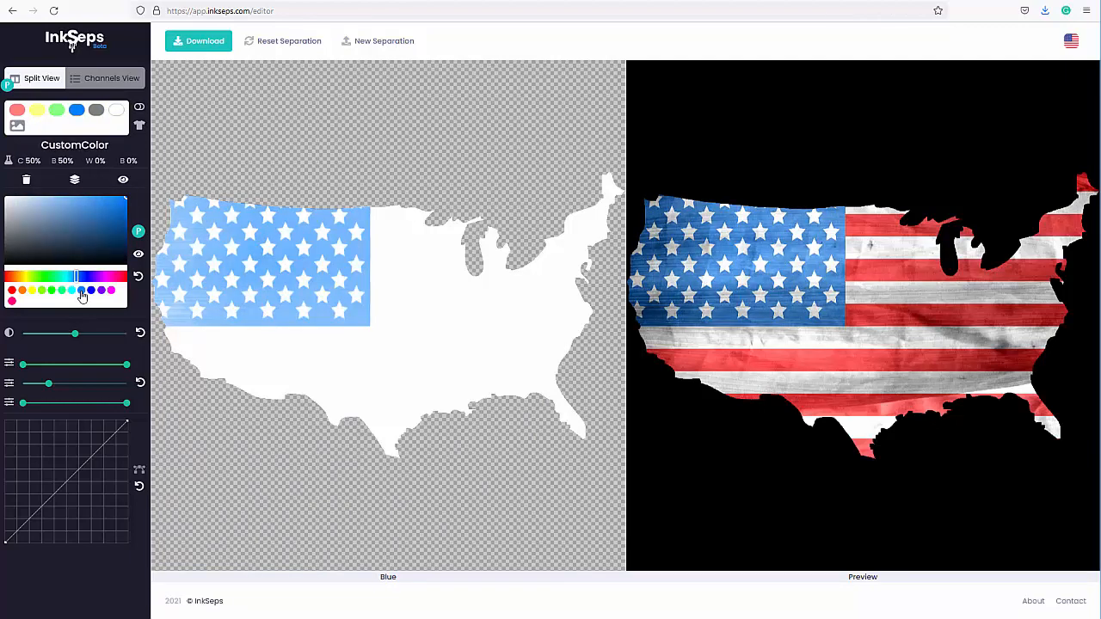
{"action": "left_click", "coordinate": [17, 127]}
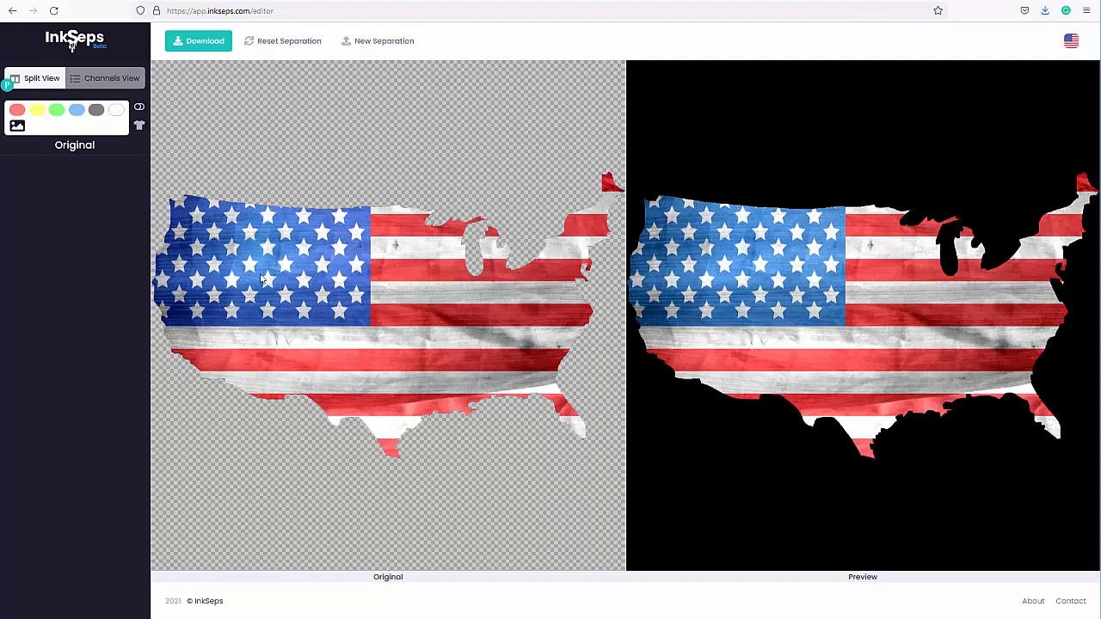
{"action": "left_click", "coordinate": [76, 110]}
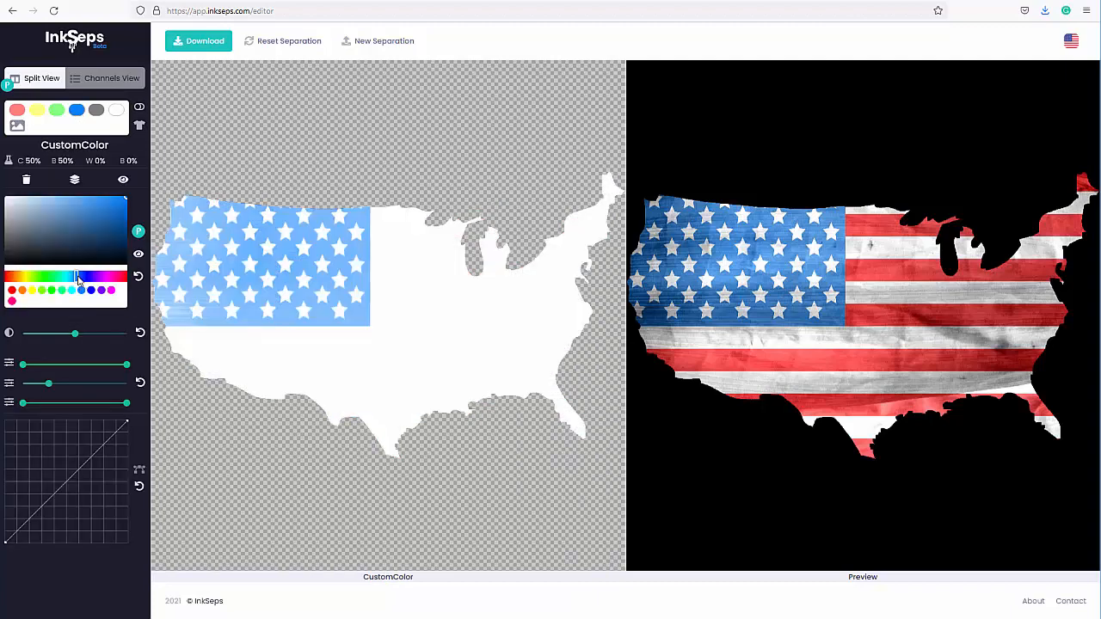
{"action": "left_click_drag", "start_coordinate": [78, 281], "coordinate": [80, 281]}
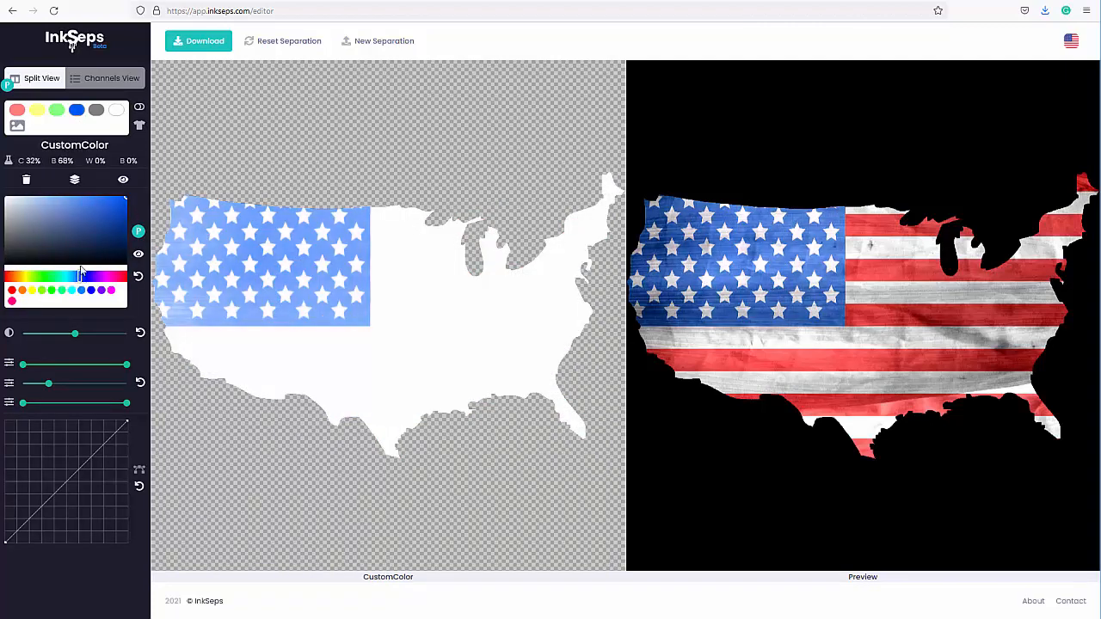
{"action": "left_click", "coordinate": [18, 126]}
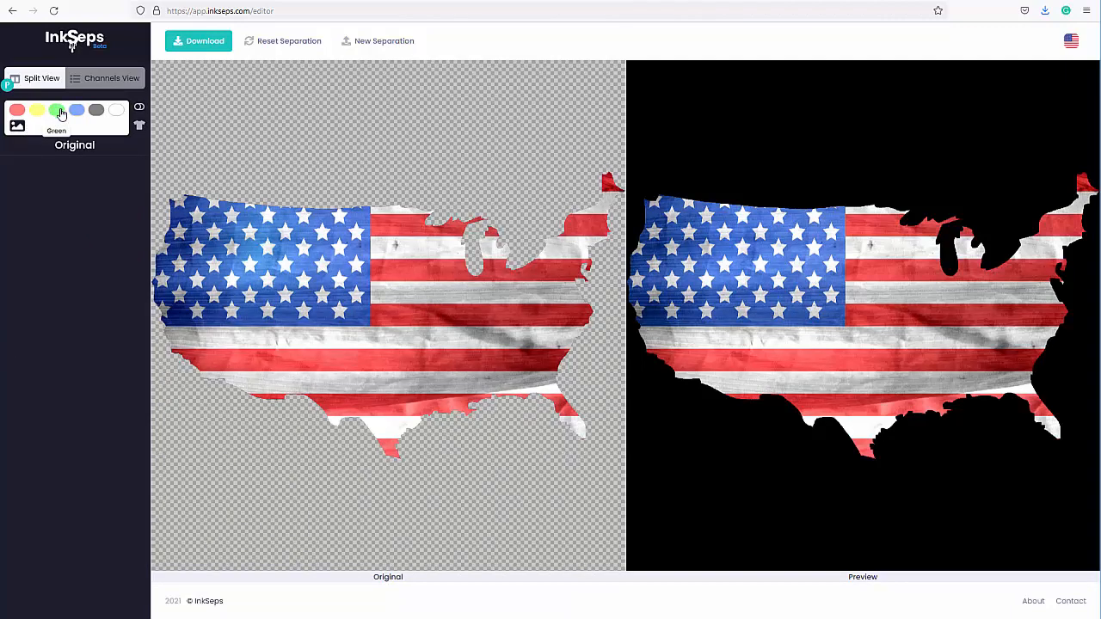
Delete the green and yellow channels from the separation.
{"action": "left_click", "coordinate": [56, 111]}
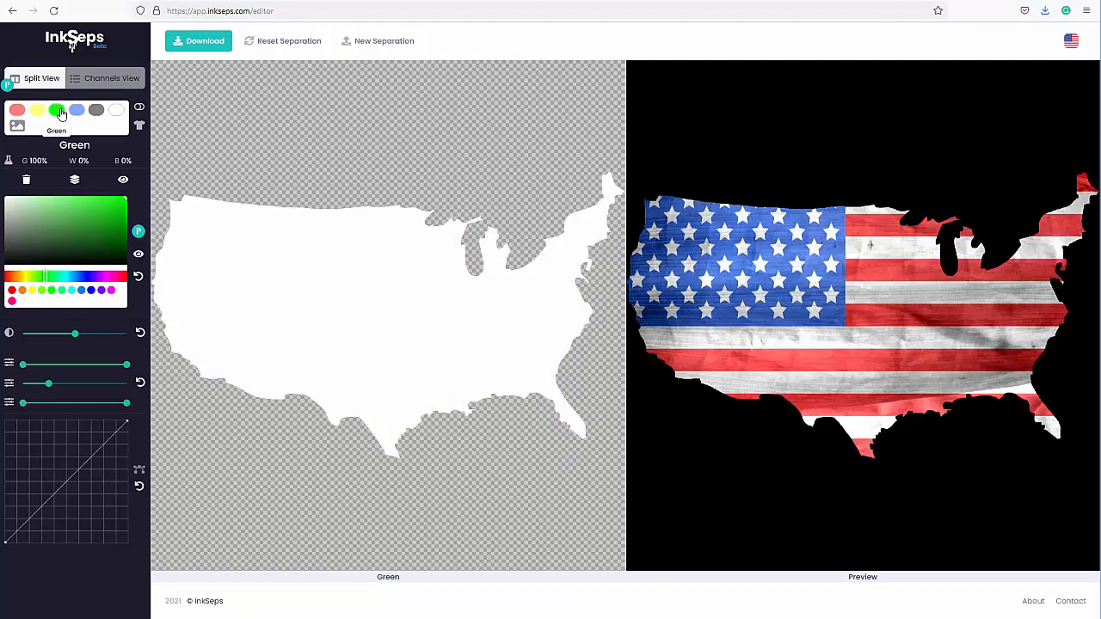
{"action": "left_click", "coordinate": [27, 181]}
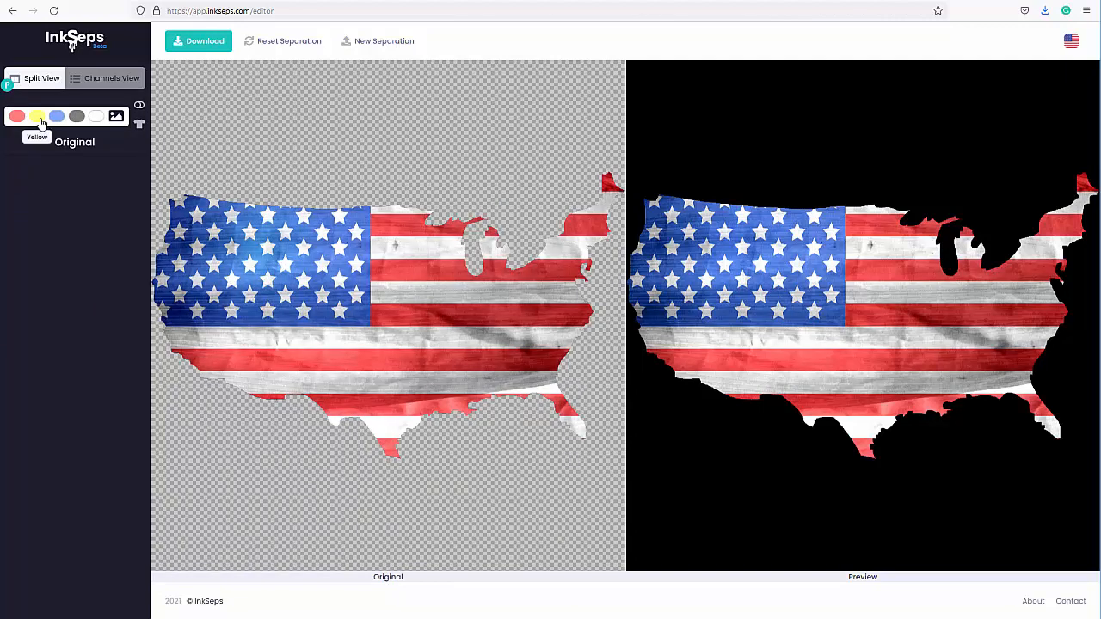
{"action": "left_click", "coordinate": [38, 118]}
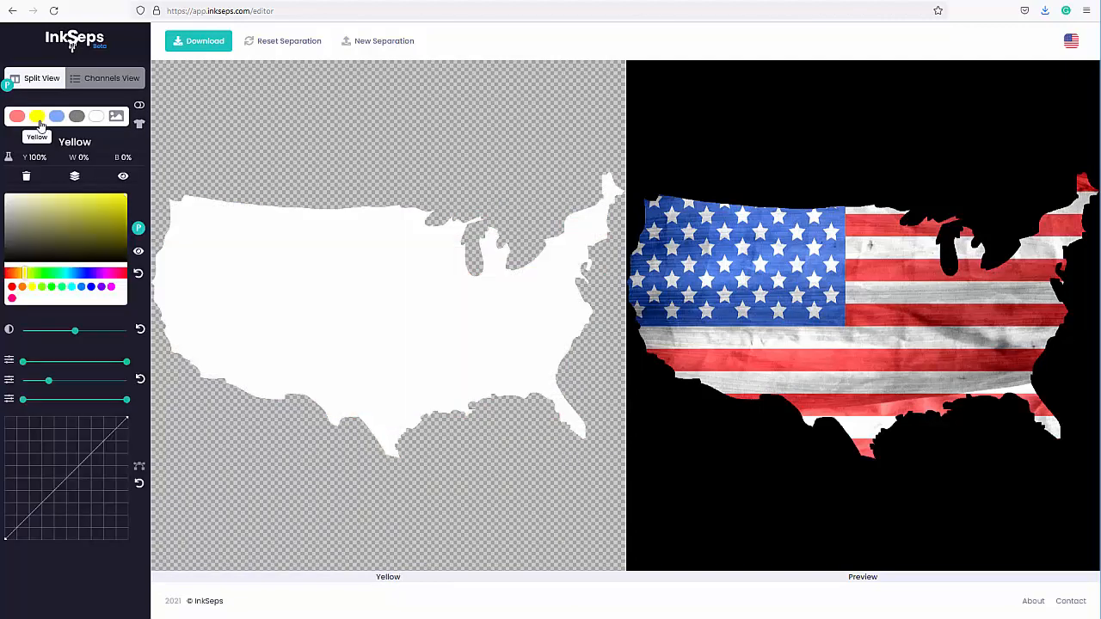
{"action": "left_click", "coordinate": [26, 178]}
Raise the low end of the black channel's upper range slider and lighten its color to W 20%, B 80%.
{"action": "left_click", "coordinate": [17, 119]}
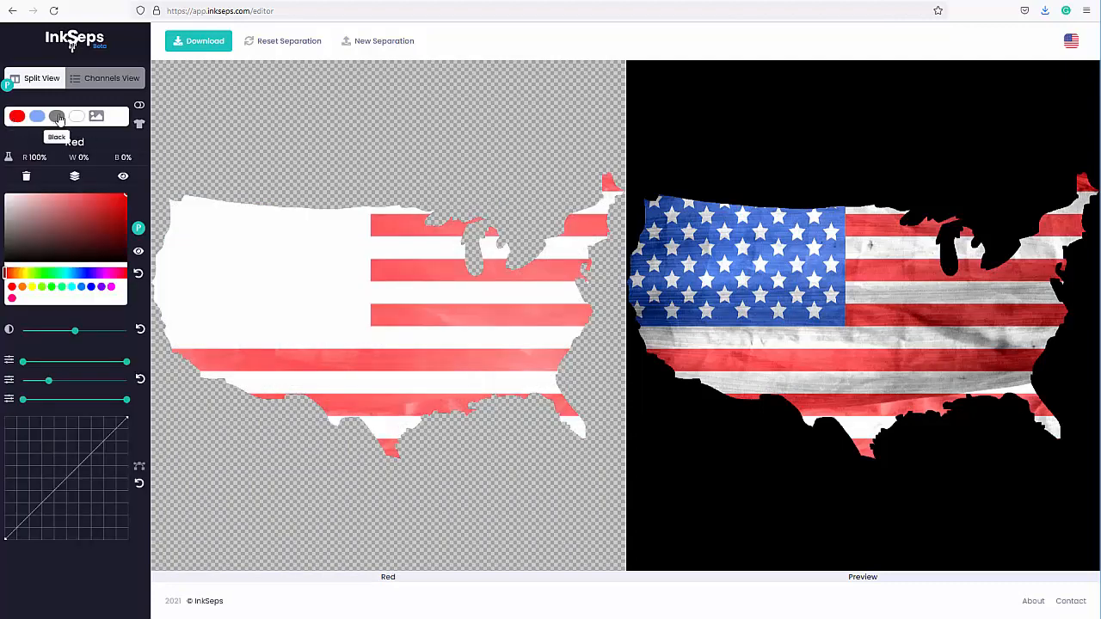
{"action": "left_click", "coordinate": [57, 116]}
{"action": "left_click_drag", "start_coordinate": [22, 361], "coordinate": [50, 368]}
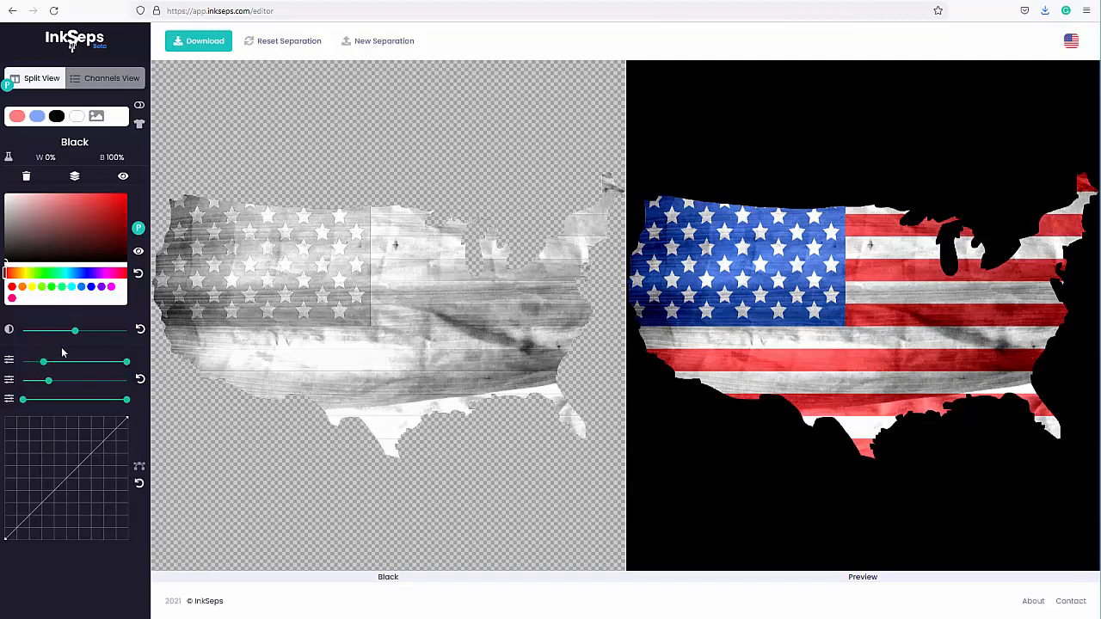
{"action": "left_click", "coordinate": [8, 255]}
{"action": "left_click_drag", "start_coordinate": [7, 255], "coordinate": [7, 250]}
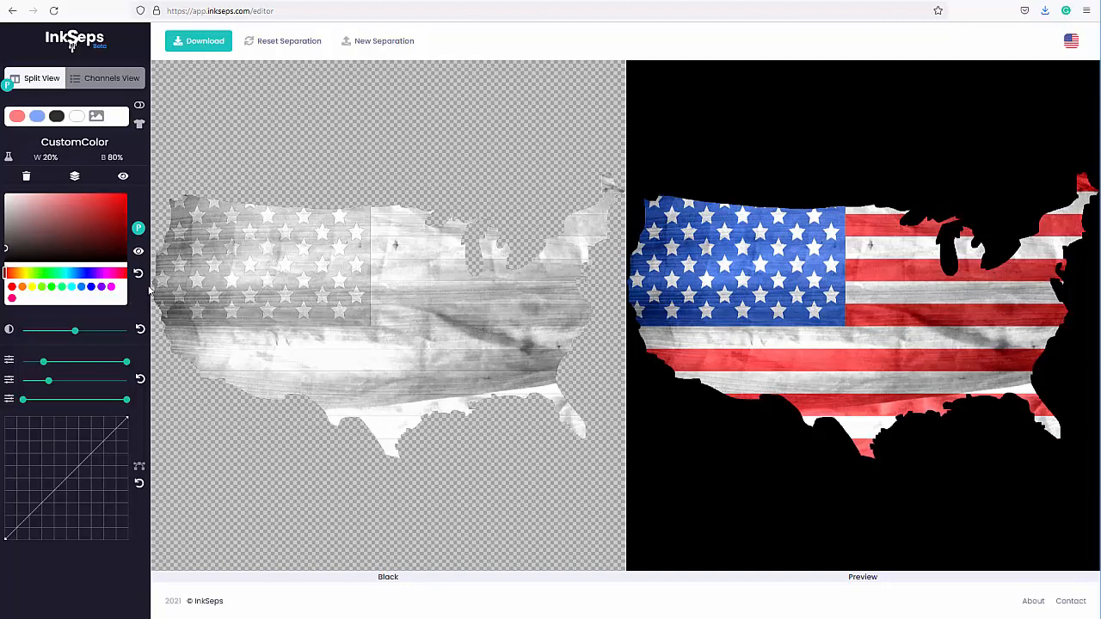
Download the finished separation and save mapflag.png-separation.zip.
{"action": "left_click", "coordinate": [203, 44]}
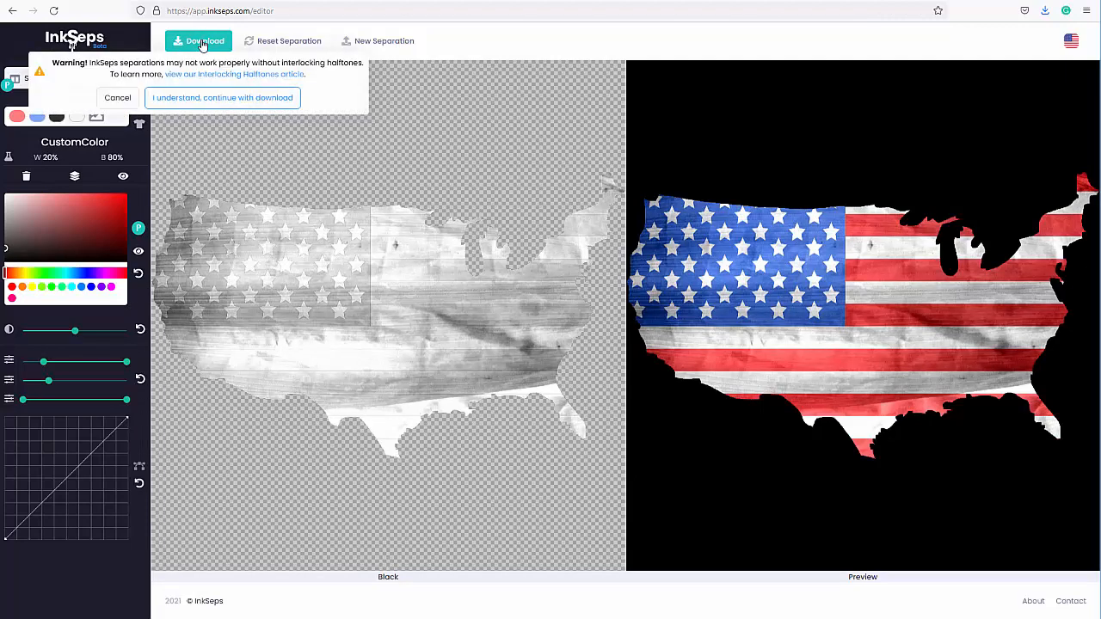
{"action": "left_click", "coordinate": [217, 99]}
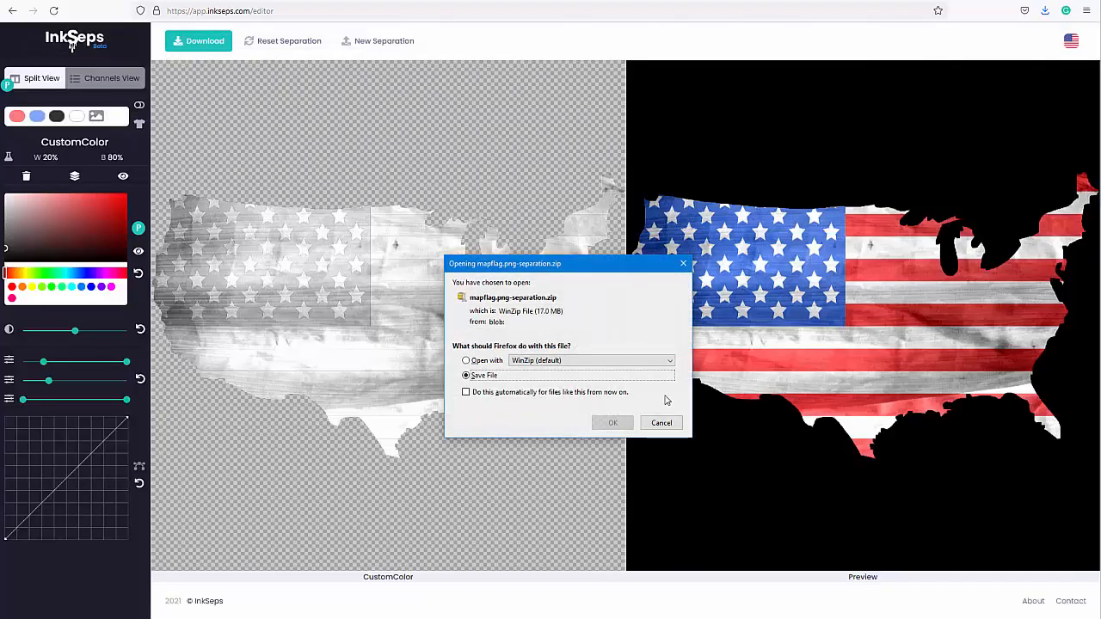
{"action": "left_click", "coordinate": [613, 423]}
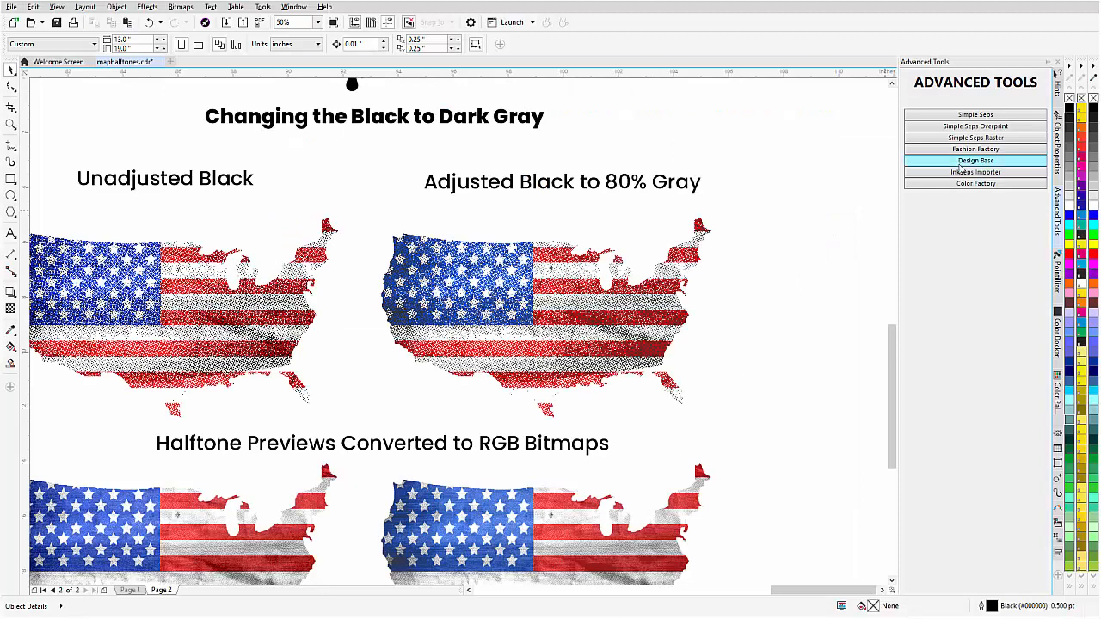
In CorelDRAW, open the InkSeps Importer and import the mapflag.png-separation zip onto the current page for ripping.
{"action": "left_click", "coordinate": [961, 172]}
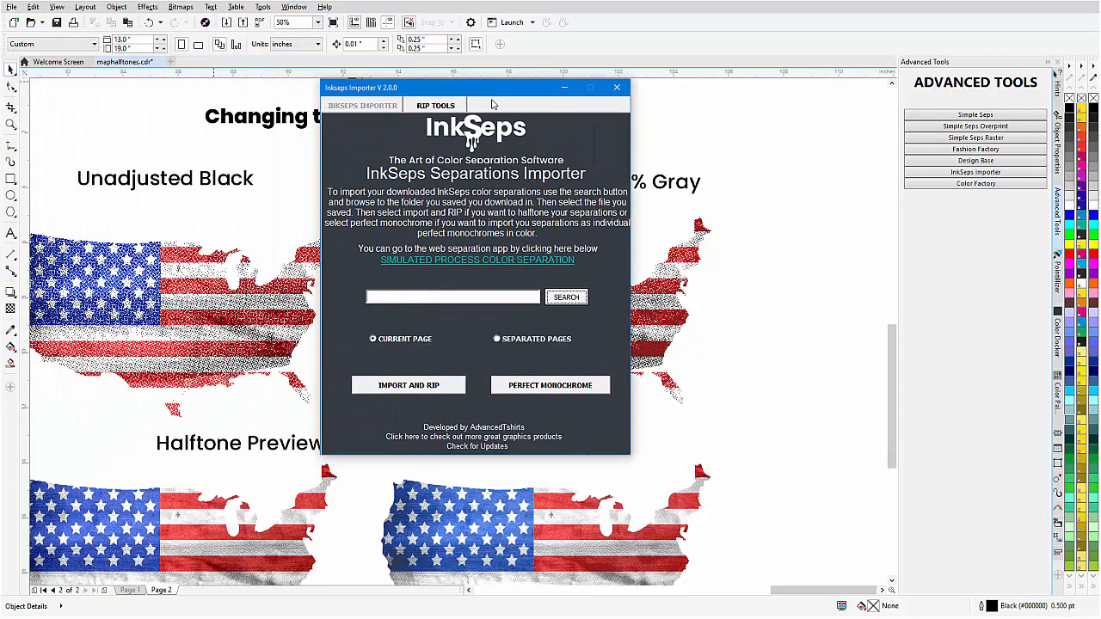
{"action": "left_click", "coordinate": [569, 298]}
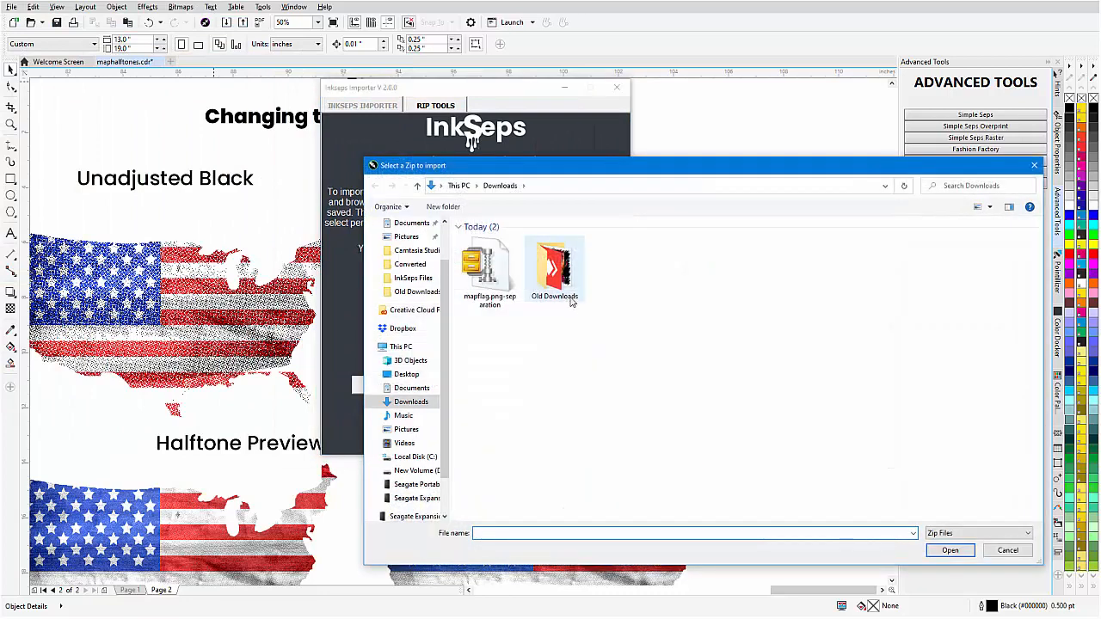
{"action": "left_click", "coordinate": [500, 277]}
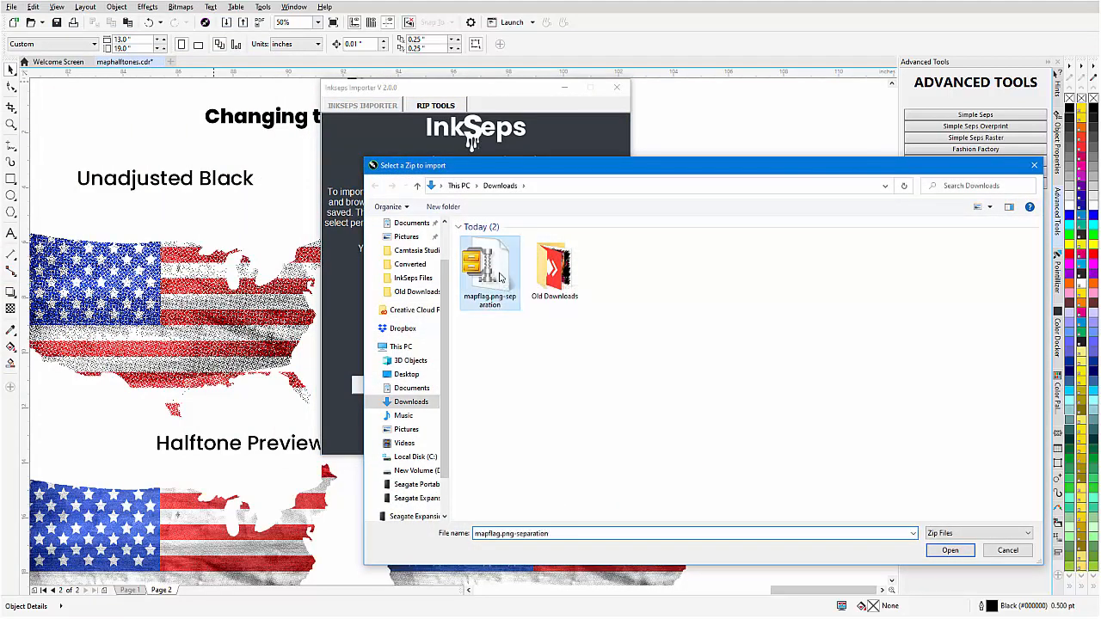
{"action": "left_click", "coordinate": [950, 551]}
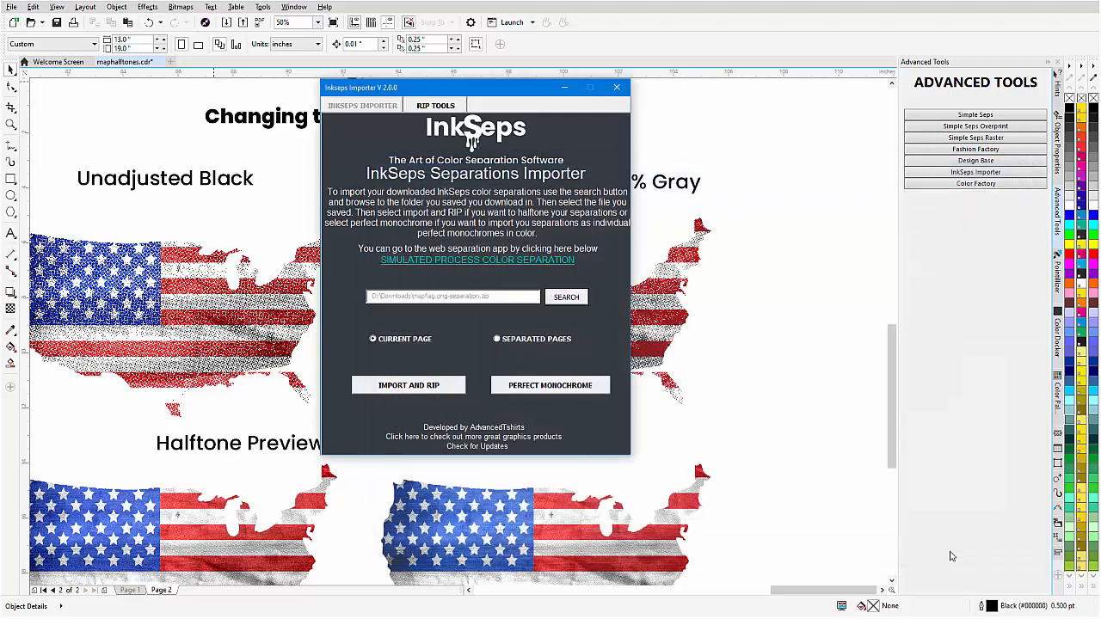
{"action": "left_click", "coordinate": [431, 385]}
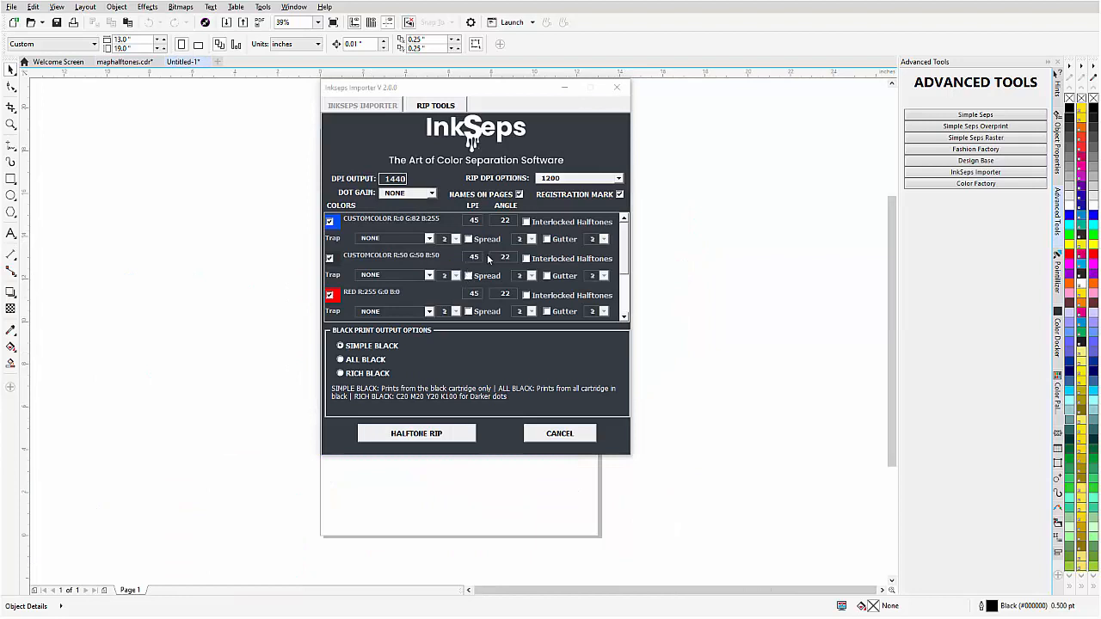
Enable interlocked halftones for the R:50 G:50 B:50 color, choose the RIP DPI option and run the halftone RIP.
{"action": "left_click", "coordinate": [526, 259]}
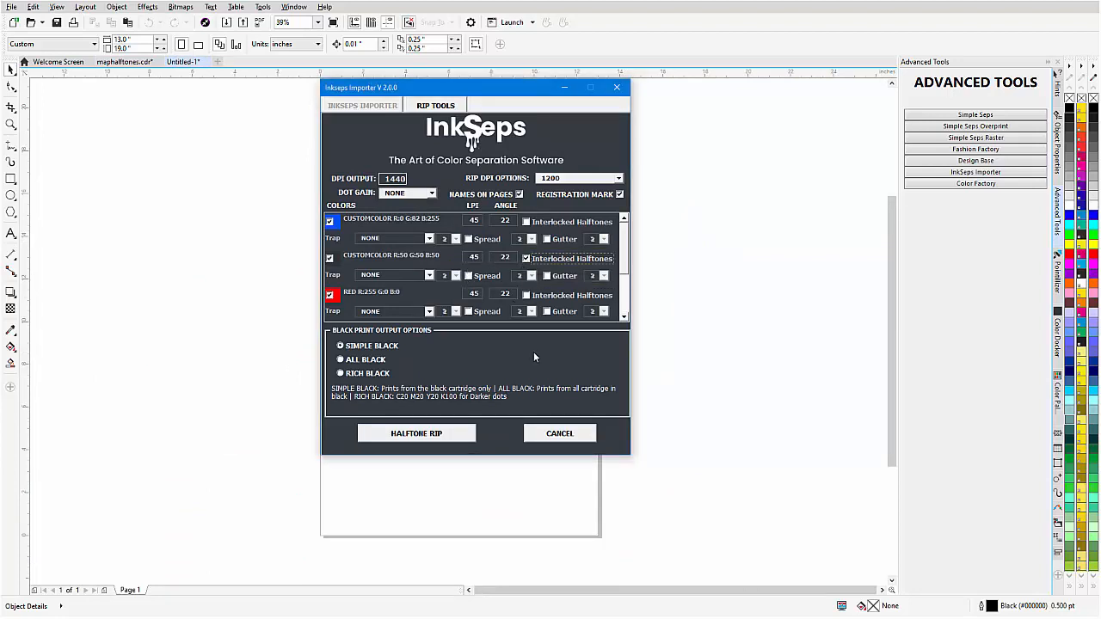
{"action": "left_click", "coordinate": [561, 183]}
{"action": "left_click", "coordinate": [550, 196]}
{"action": "left_click", "coordinate": [417, 434]}
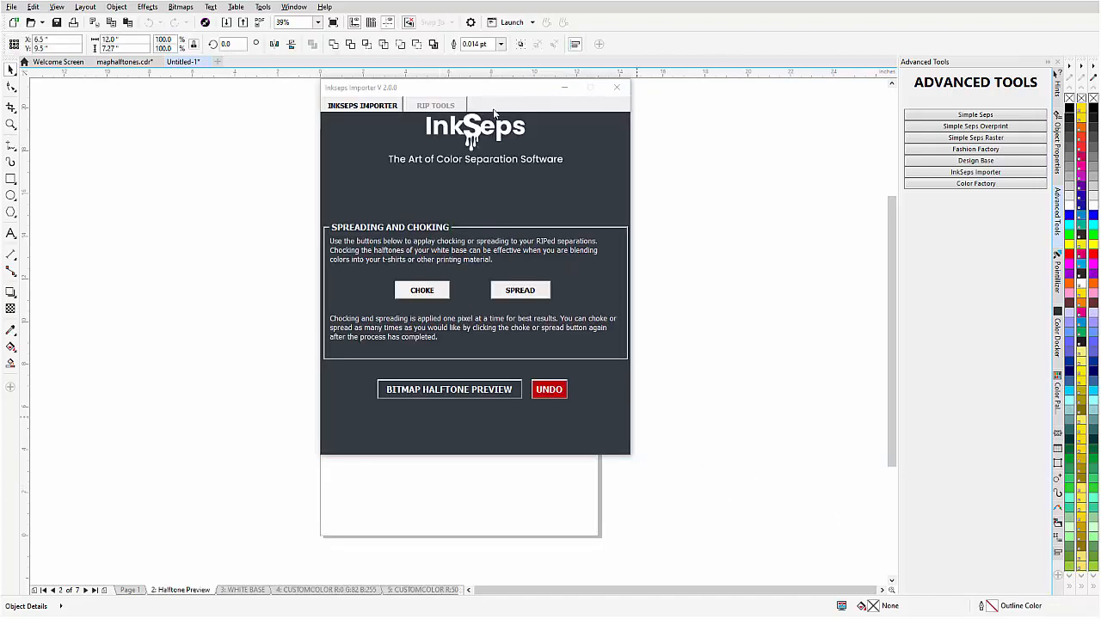
Move the importer window off the artwork and convert the halftone preview to a bitmap.
{"action": "left_click_drag", "start_coordinate": [494, 93], "coordinate": [793, 186]}
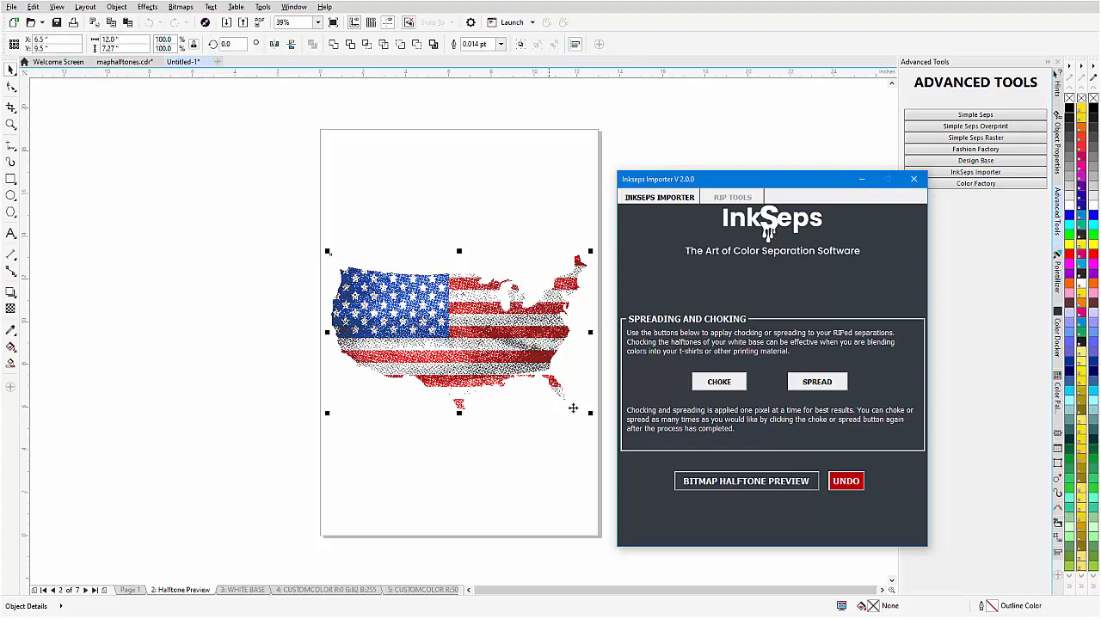
{"action": "left_click", "coordinate": [760, 487]}
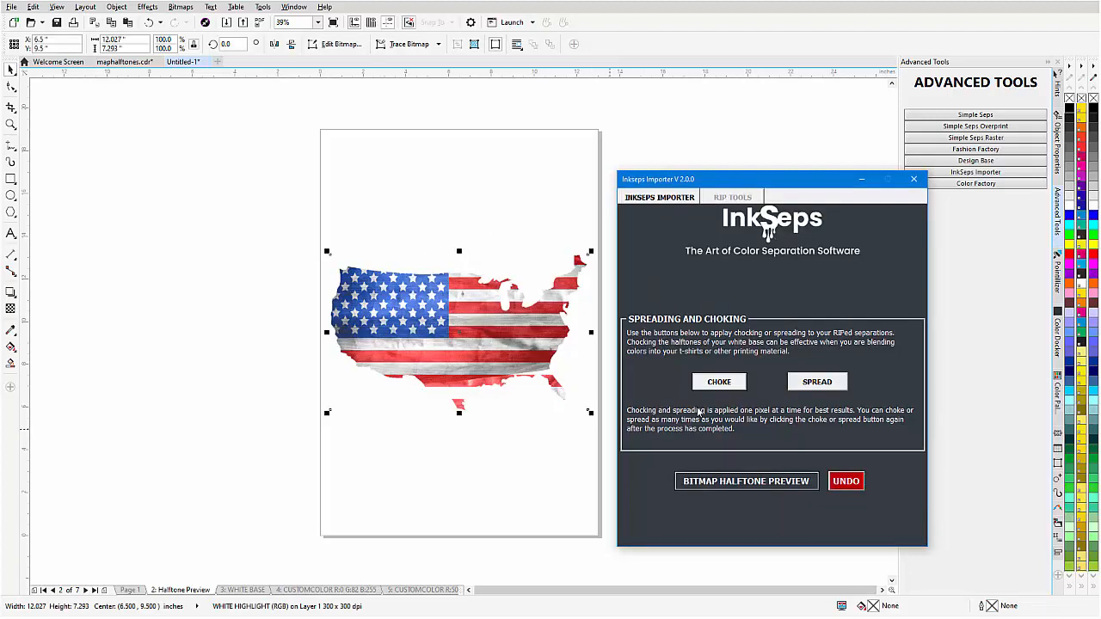
Examine the white base, blue and dark gray halftone pages, then compare the original page with the halftone preview.
{"action": "left_click", "coordinate": [255, 590]}
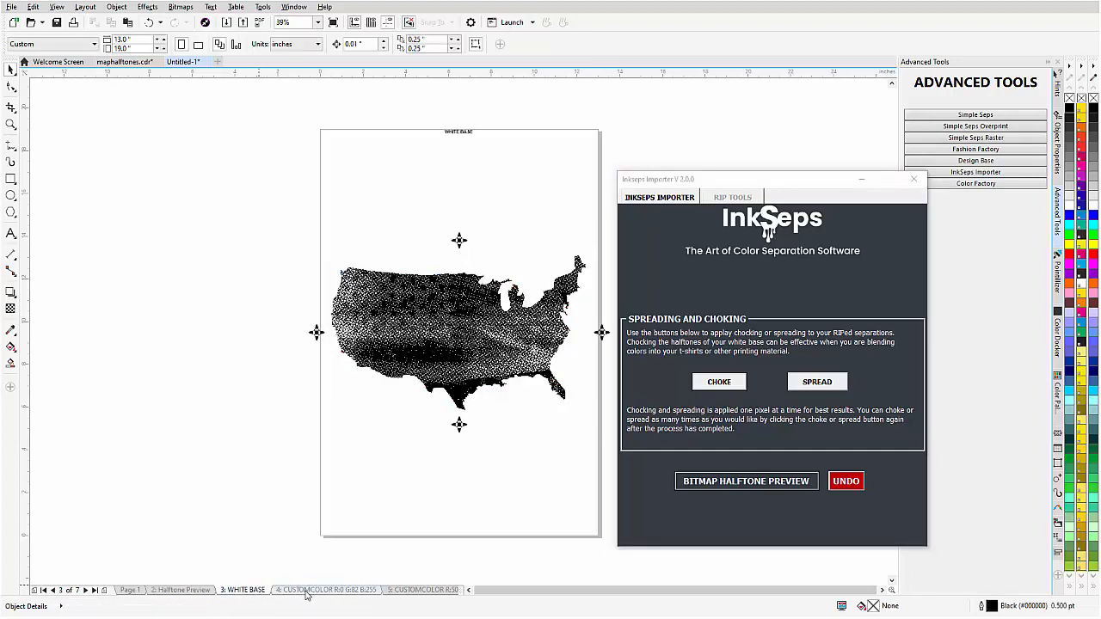
{"action": "left_click", "coordinate": [307, 592]}
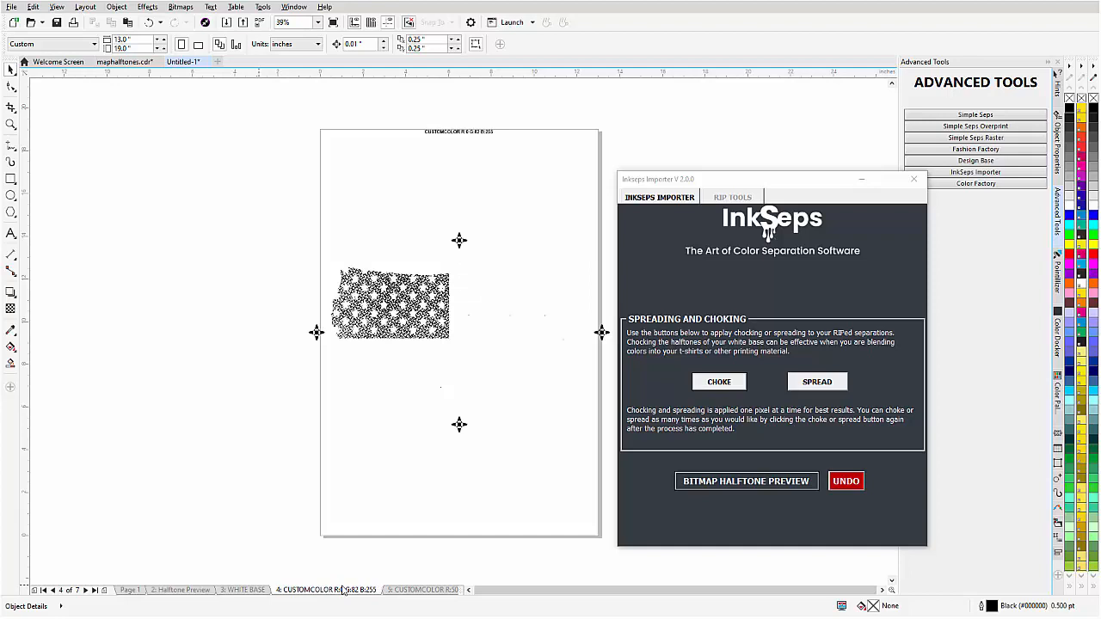
{"action": "left_click", "coordinate": [404, 592]}
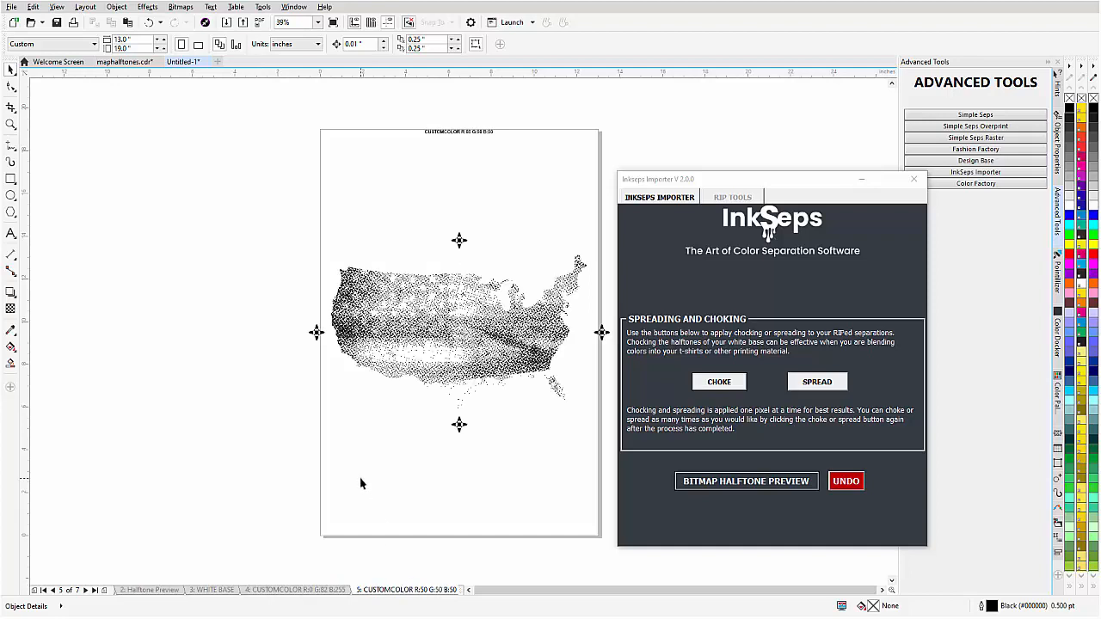
{"action": "left_click", "coordinate": [43, 591]}
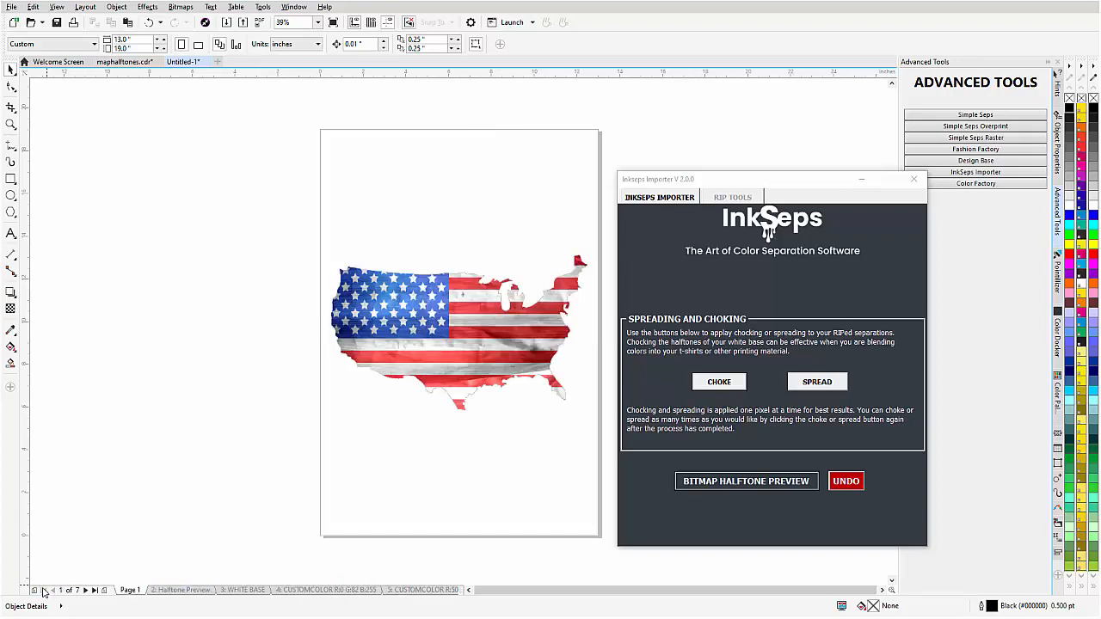
{"action": "left_click", "coordinate": [179, 591]}
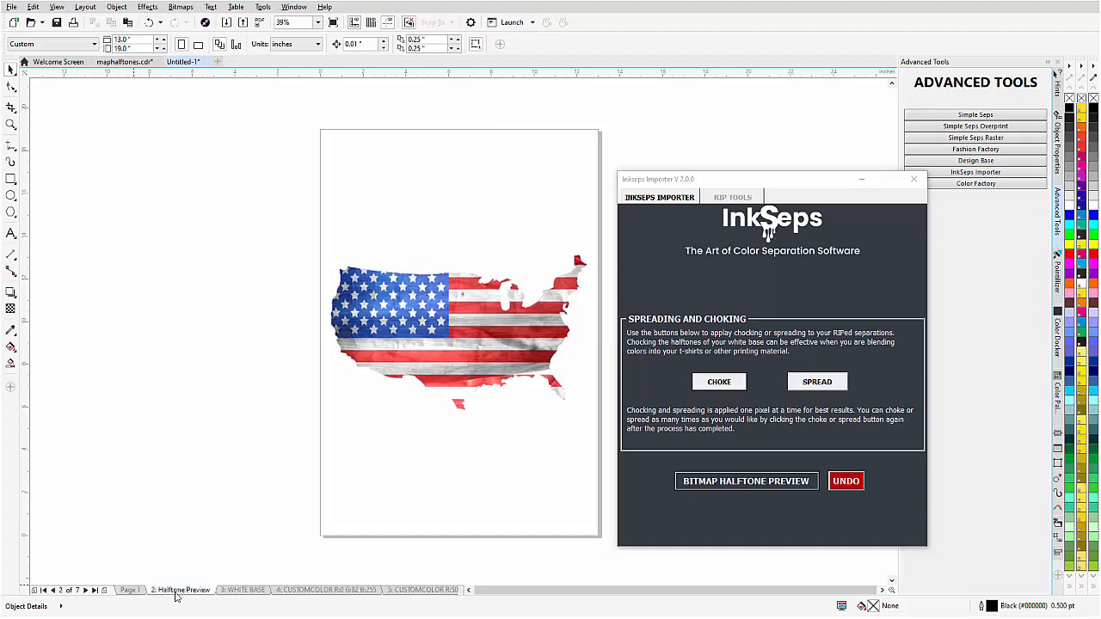